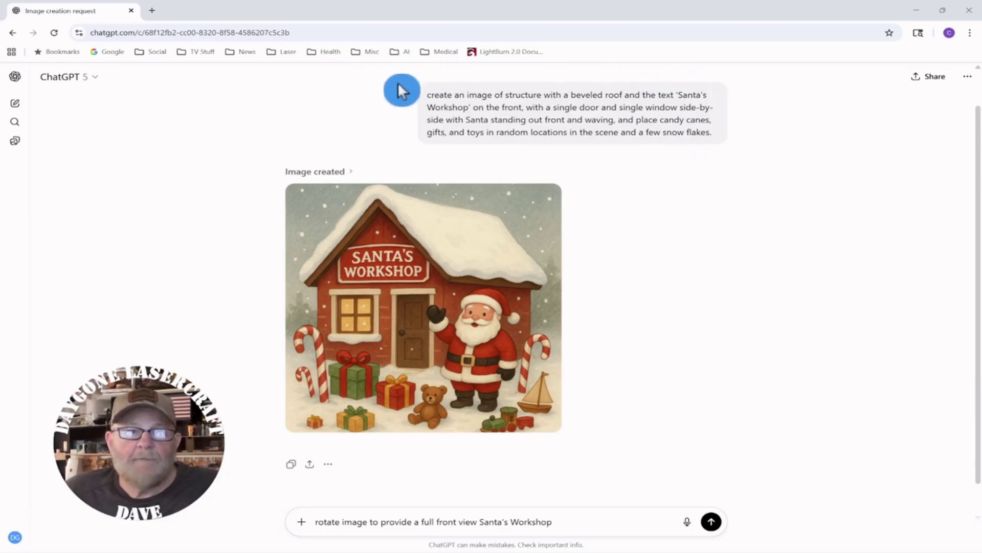
- Submit the rotate request to generate a full-front view of the Santa's Workshop image
mouse_move(398, 85)
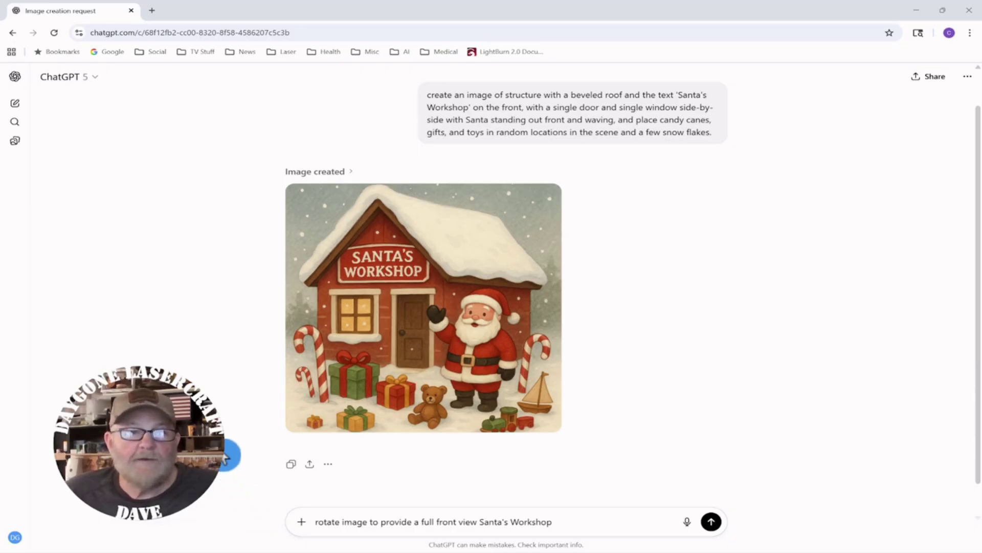
click(711, 522)
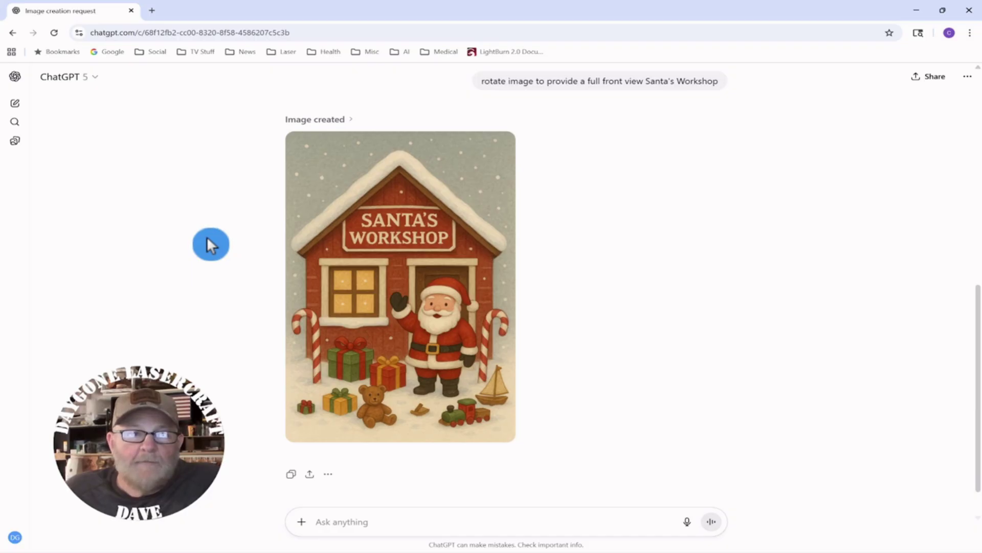
- Send the follow-up 'create a simplified outline good for laser engraving' to ChatGPT
scroll(206, 236, down, 1)
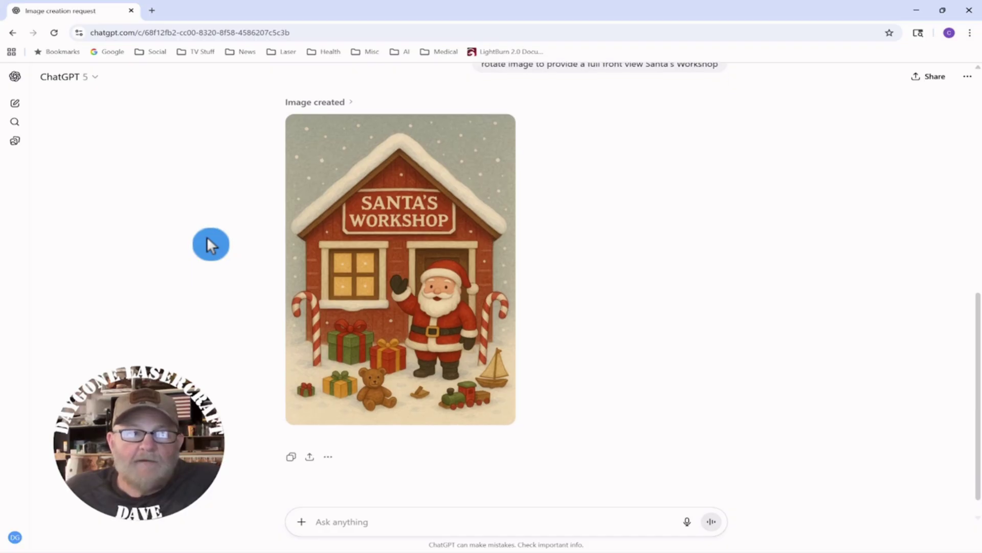
click(335, 521)
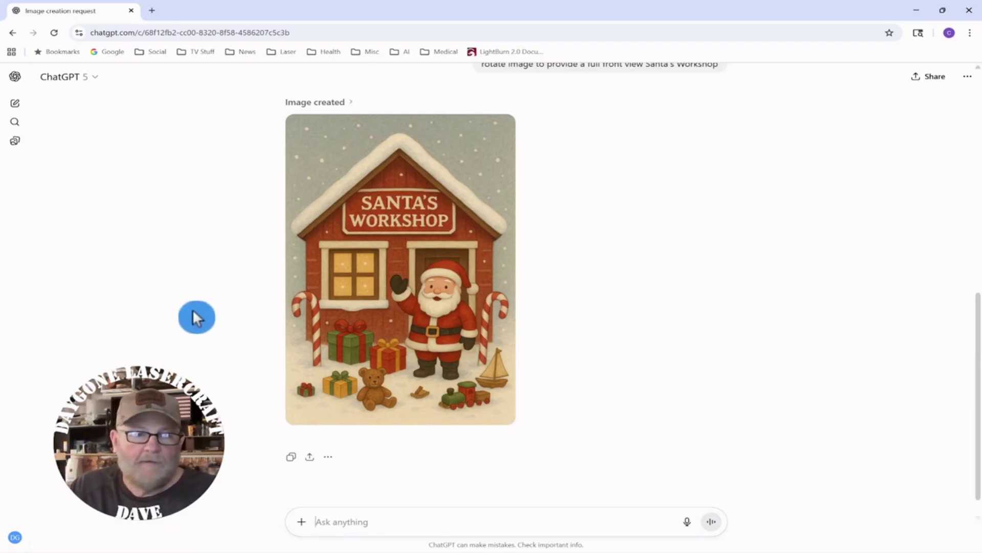
text(create)
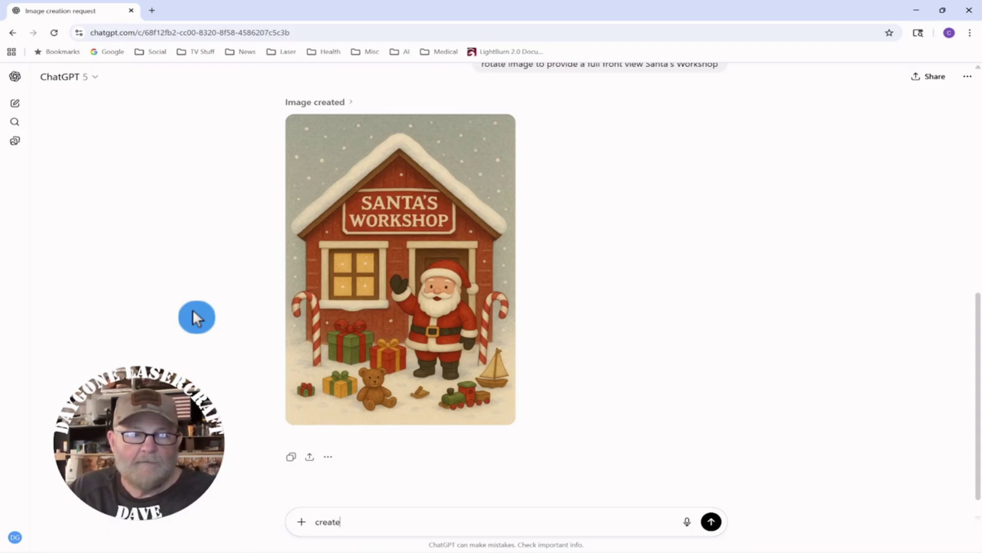
text( a sim)
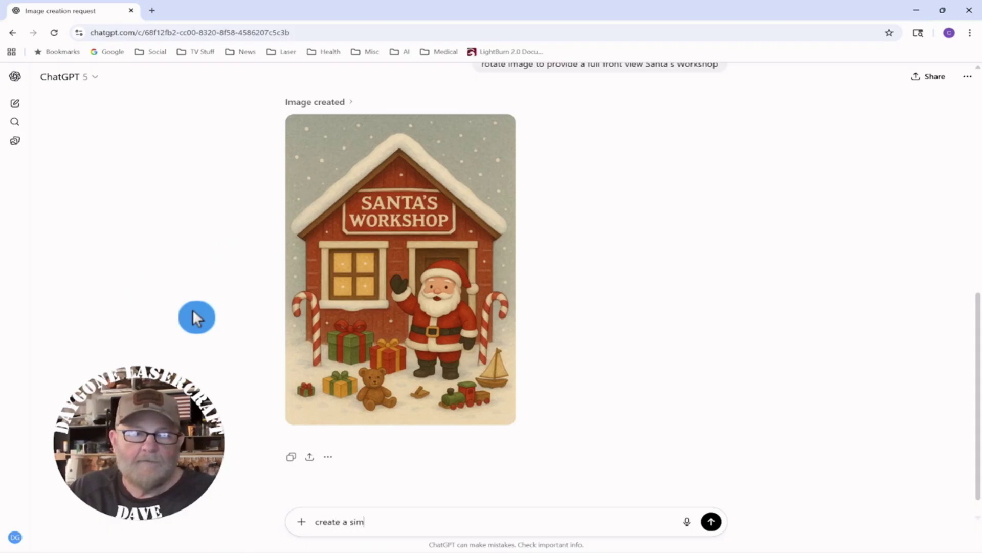
text(plified )
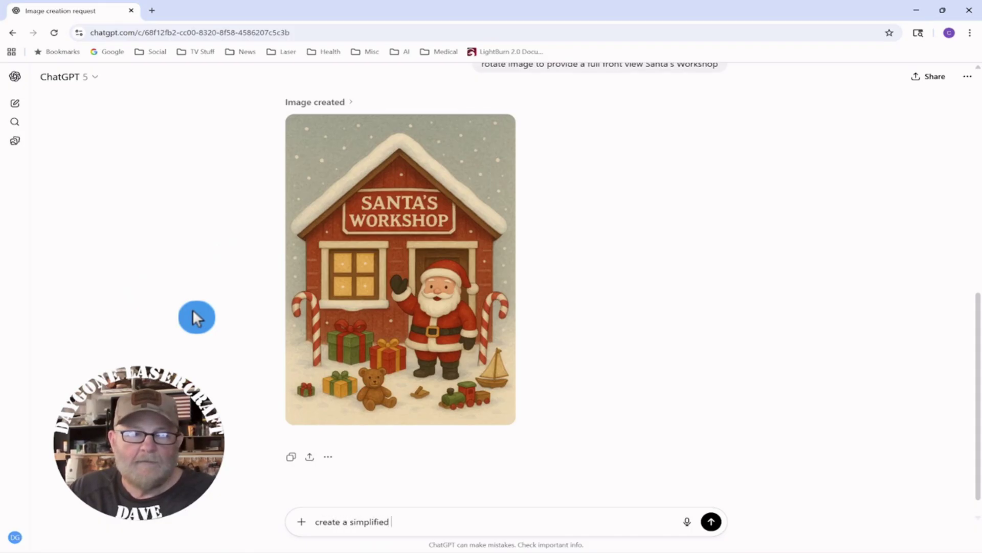
text(outline)
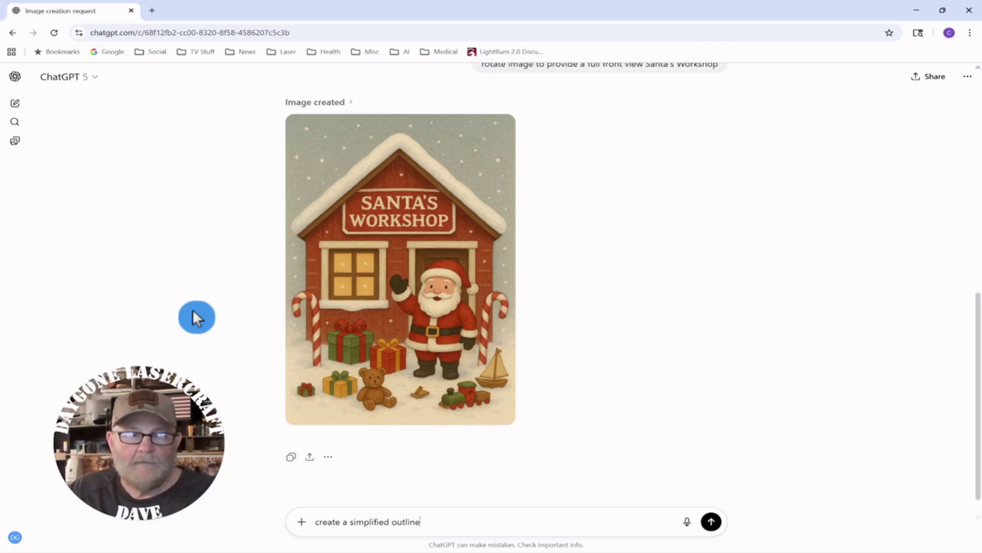
text( good )
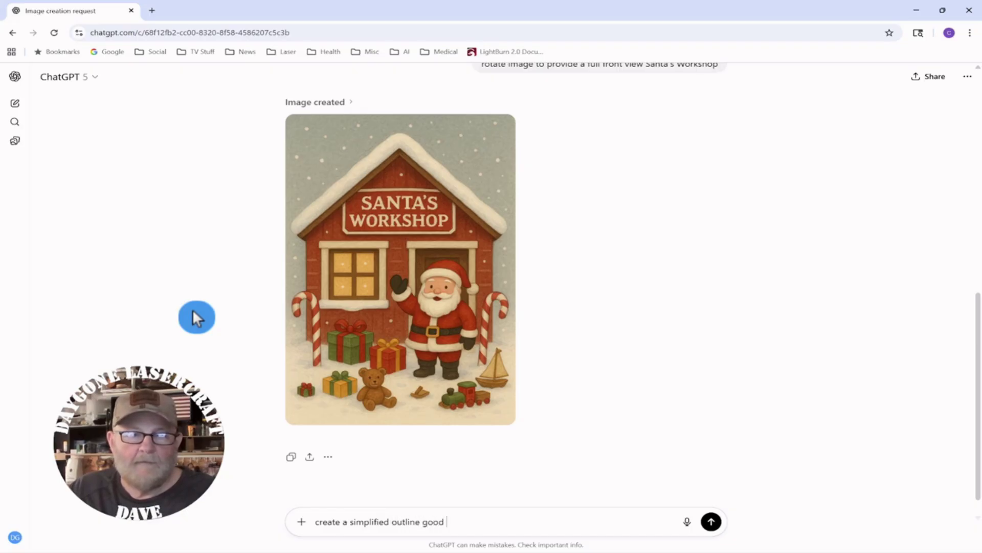
text(for la)
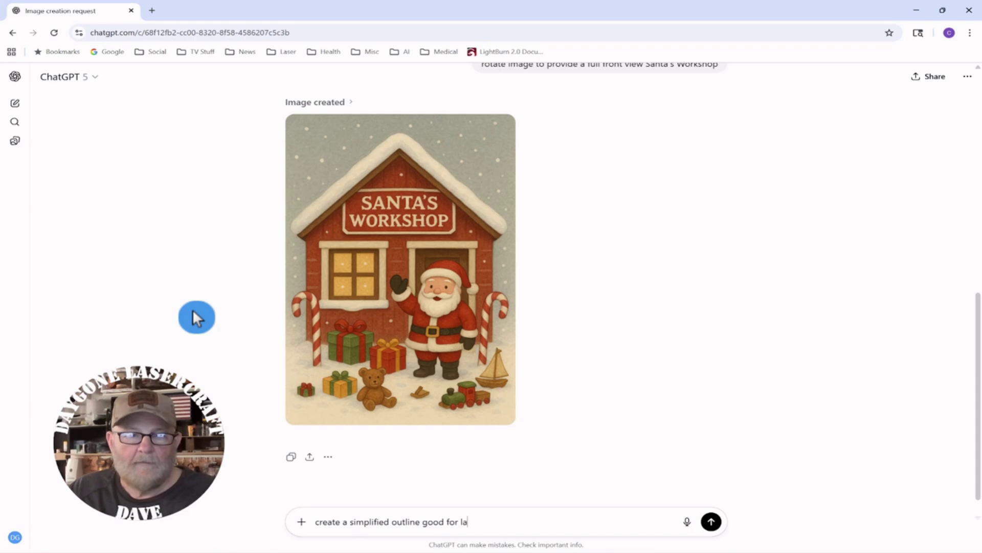
text(ser engraving)
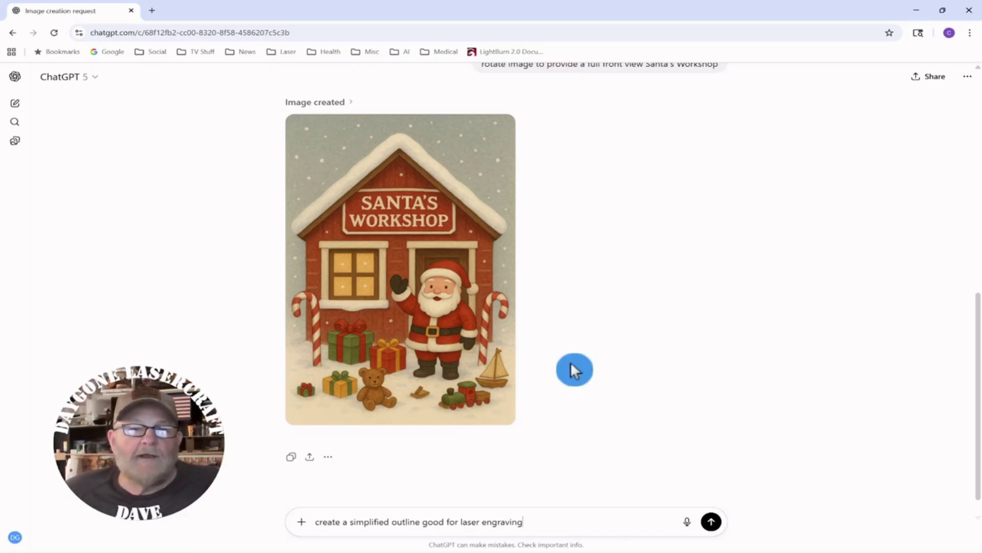
click(712, 524)
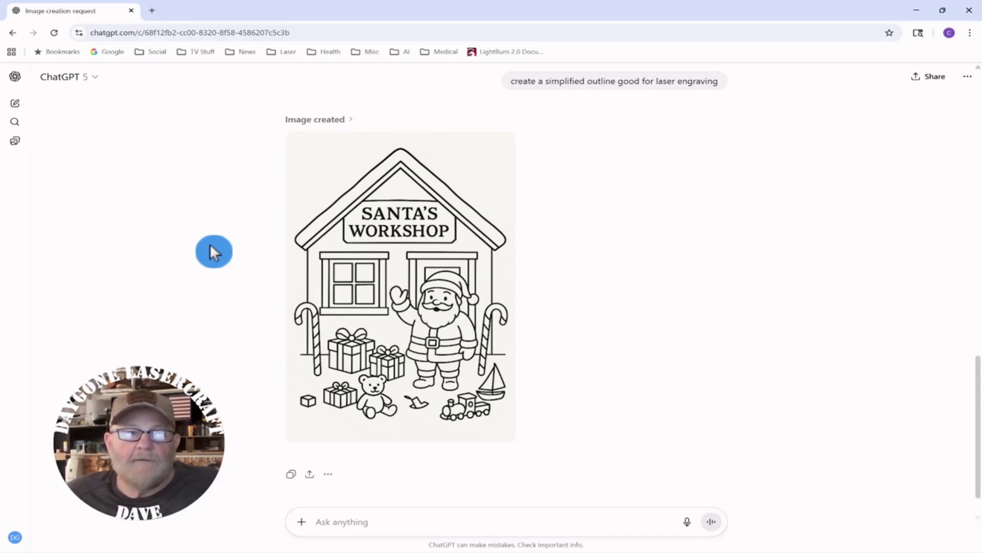
- Download the colour front-view Santa's Workshop image from the conversation as a PNG
scroll(210, 246, up, 6)
scroll(210, 244, up, 2)
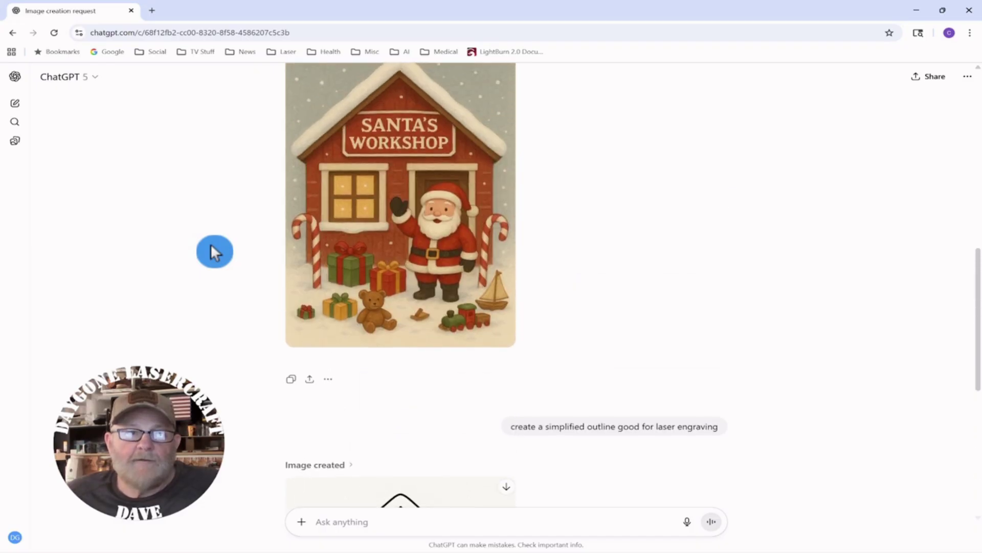
mouse_move(346, 378)
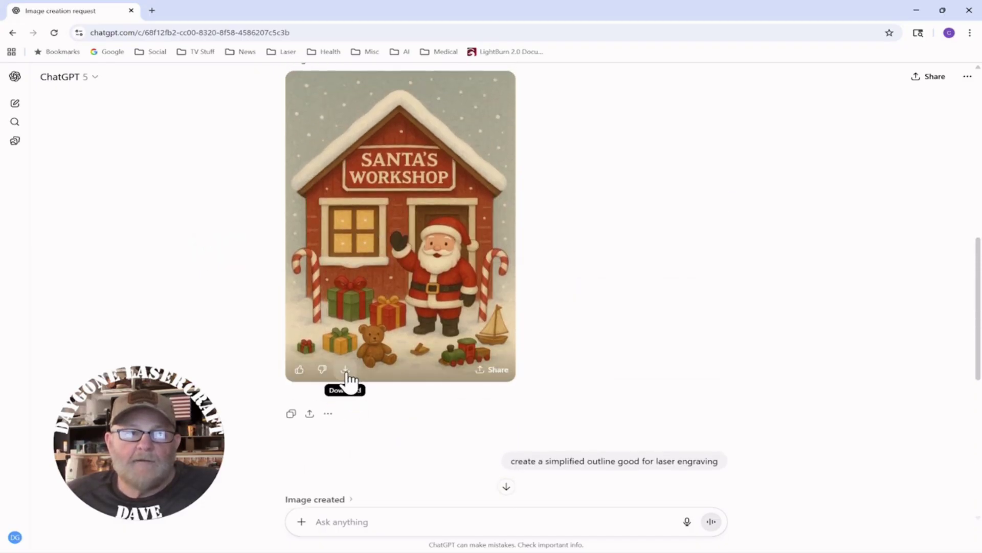
click(350, 377)
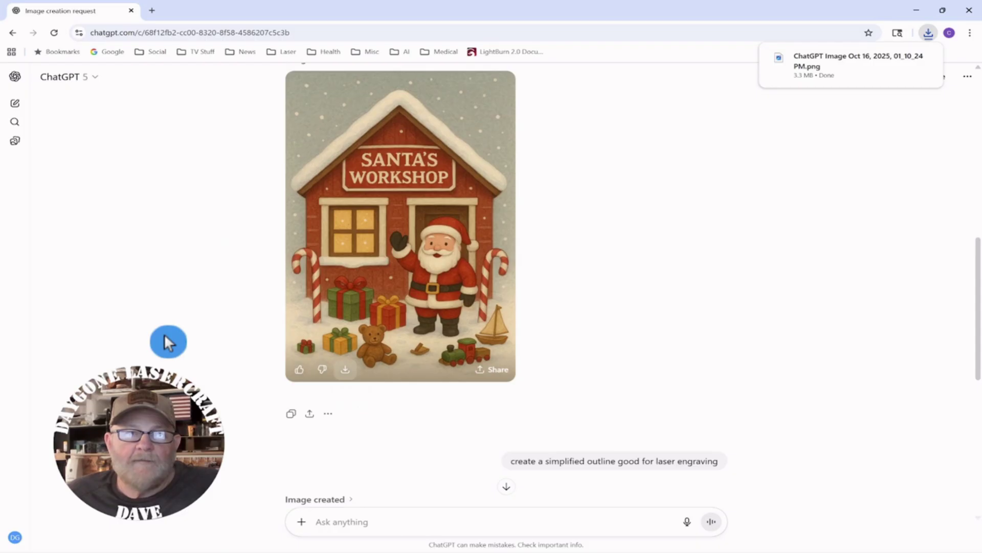
scroll(165, 337, down, 4)
scroll(170, 334, down, 3)
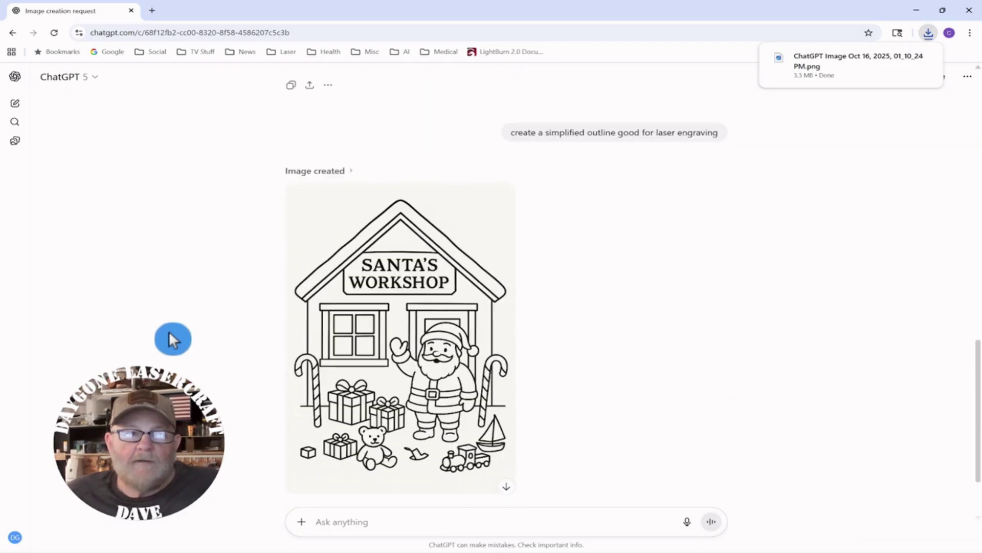
mouse_move(339, 406)
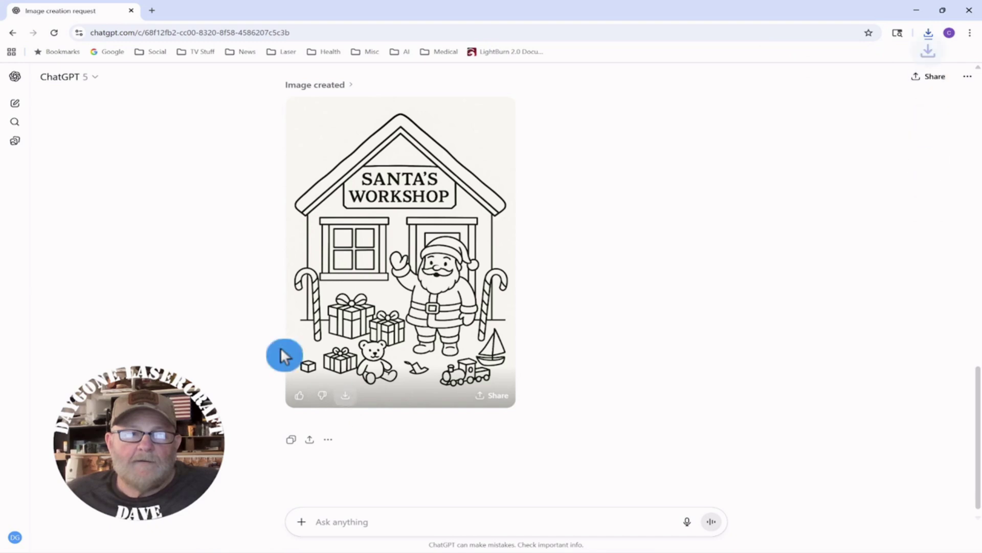
scroll(229, 328, up, 2)
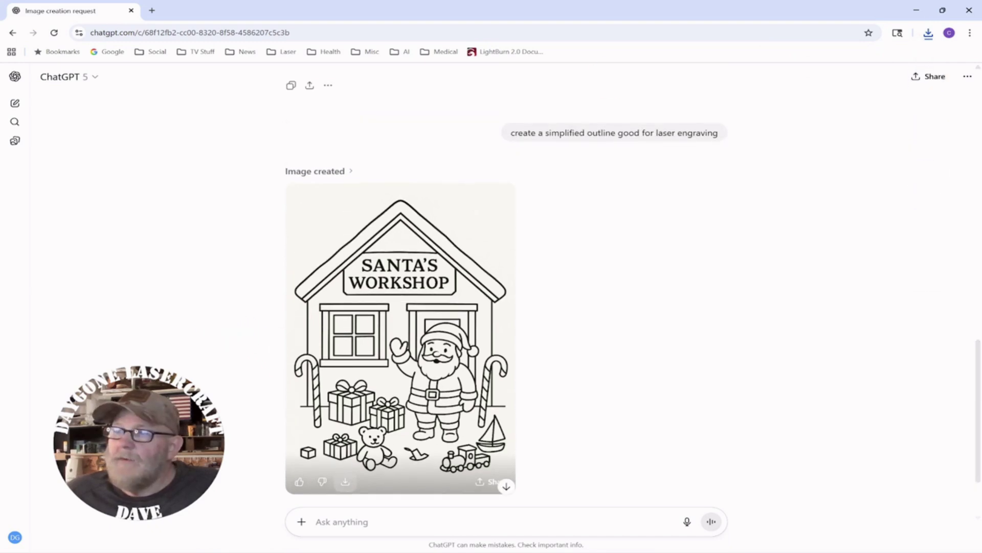
key(alt+Tab)
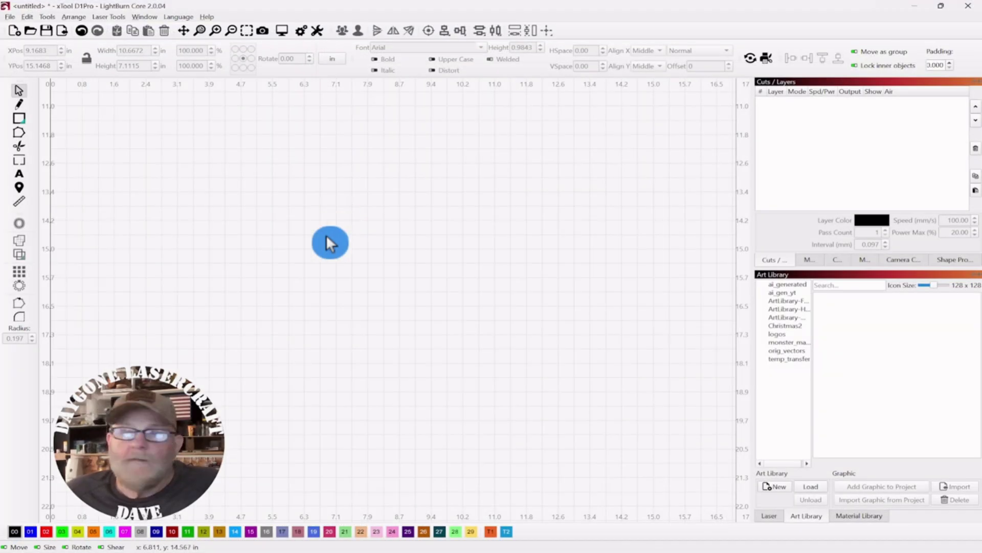
- Import the downloaded Santa's Workshop PNG onto the LightBurn canvas
click(63, 29)
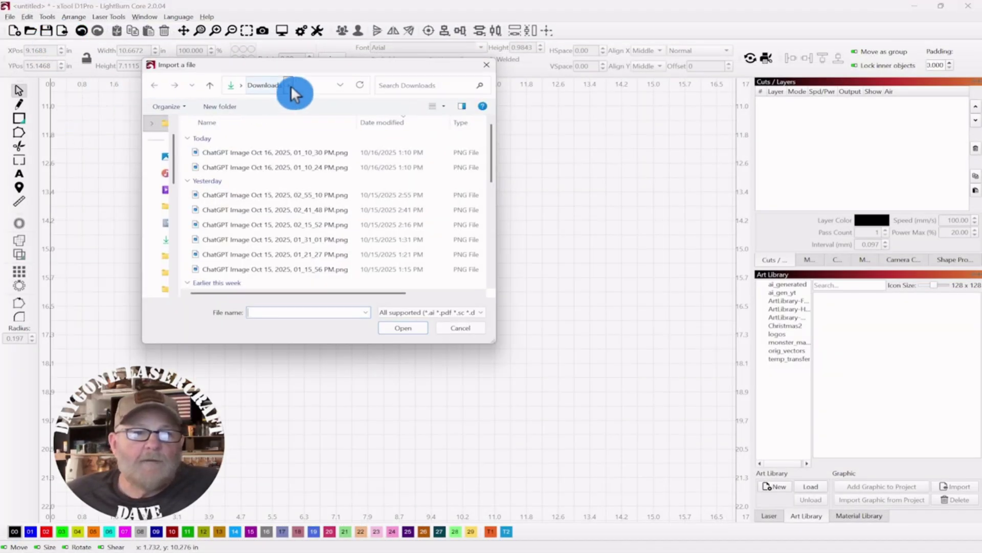
double_click(250, 167)
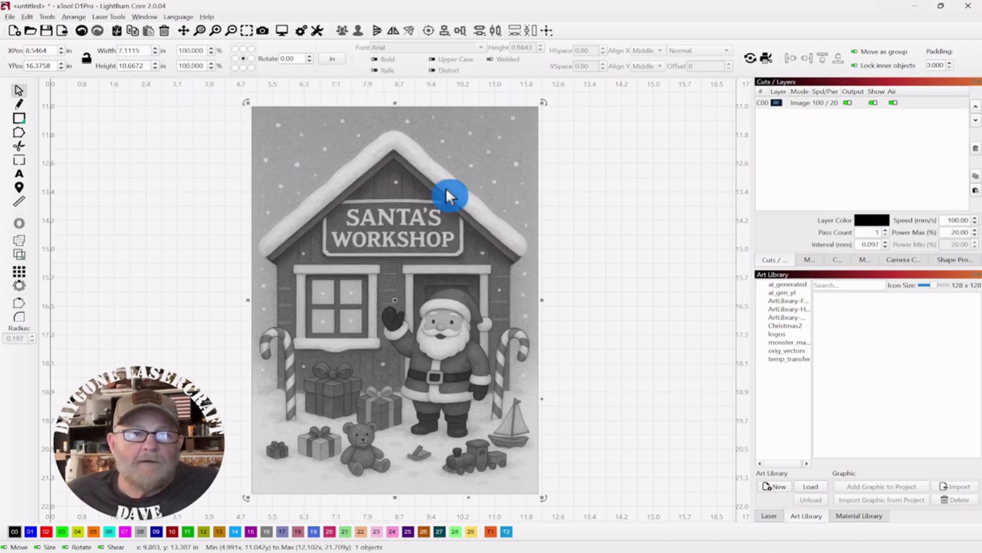
- Trace the grayscale workshop image with the cutoff raised to about 35–40
right_click(395, 300)
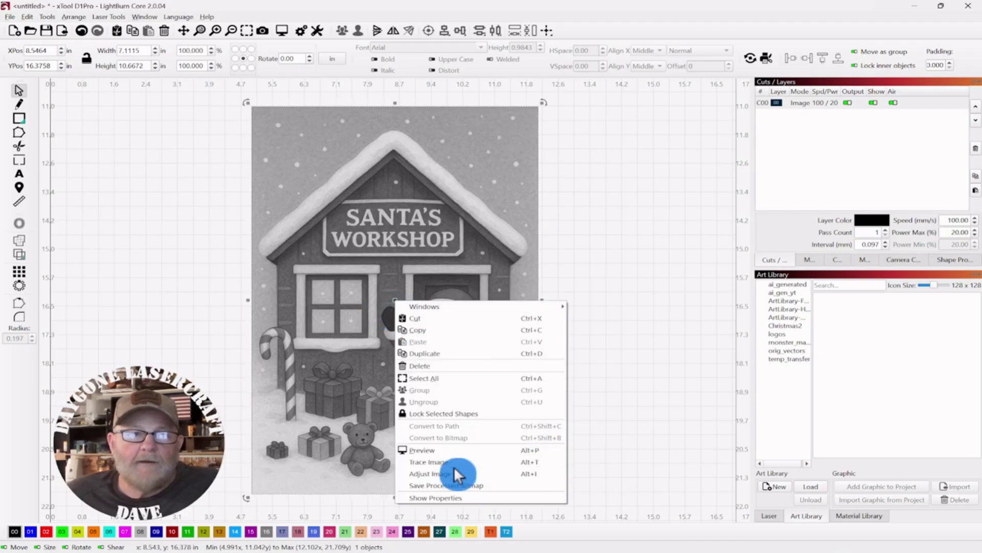
click(432, 462)
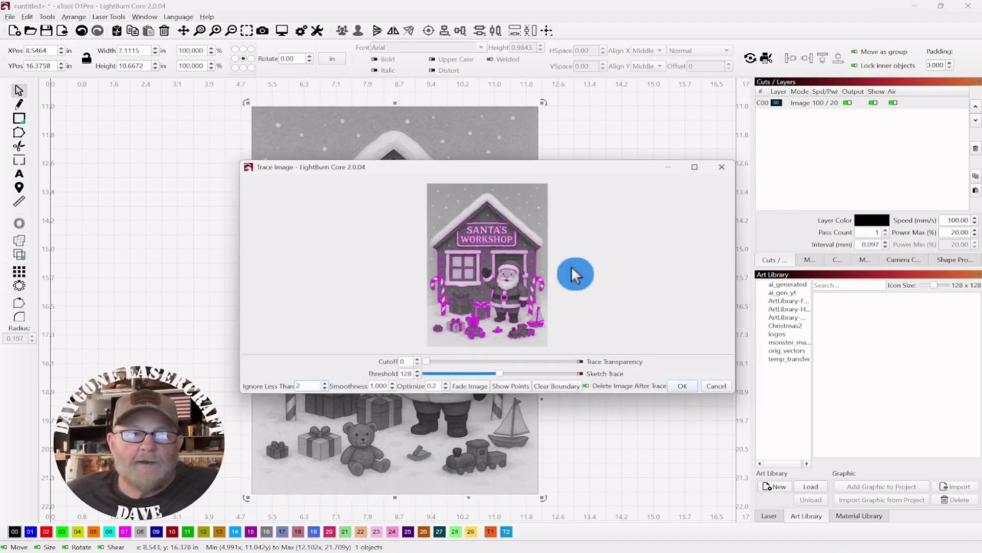
mouse_move(559, 171)
mouse_down()
mouse_move(545, 158)
mouse_move(544, 30)
mouse_move(527, 32)
mouse_move(533, 78)
mouse_up()
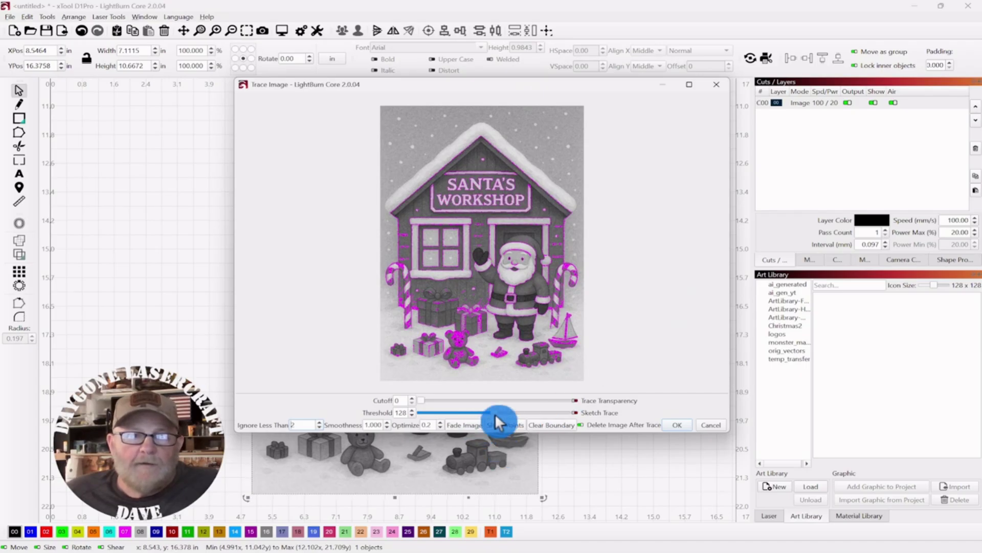
click(447, 400)
click(449, 401)
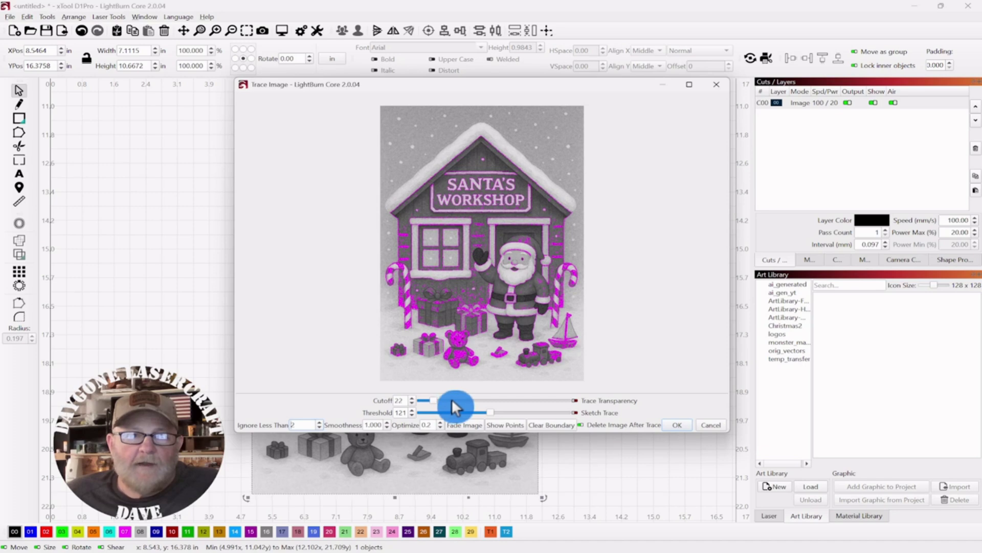
click(454, 400)
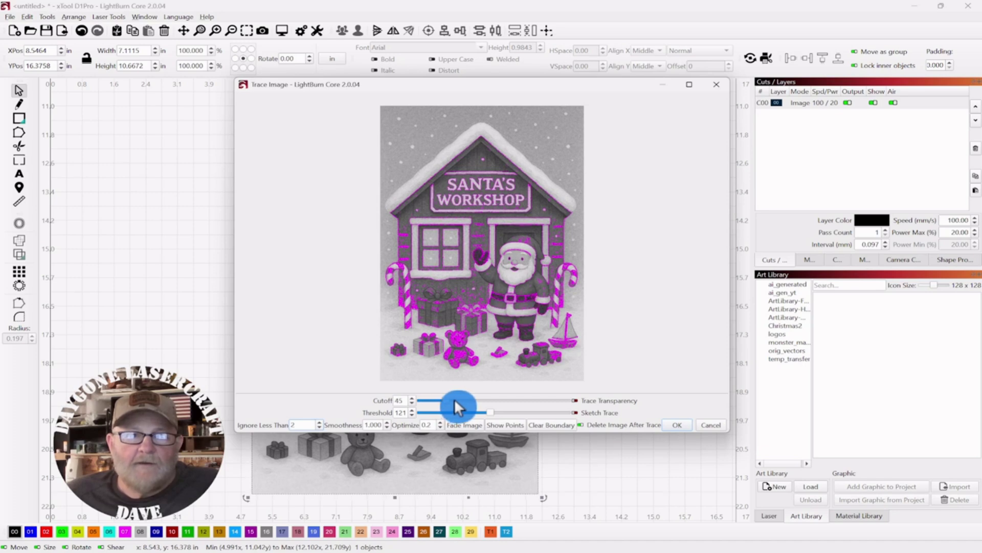
click(454, 399)
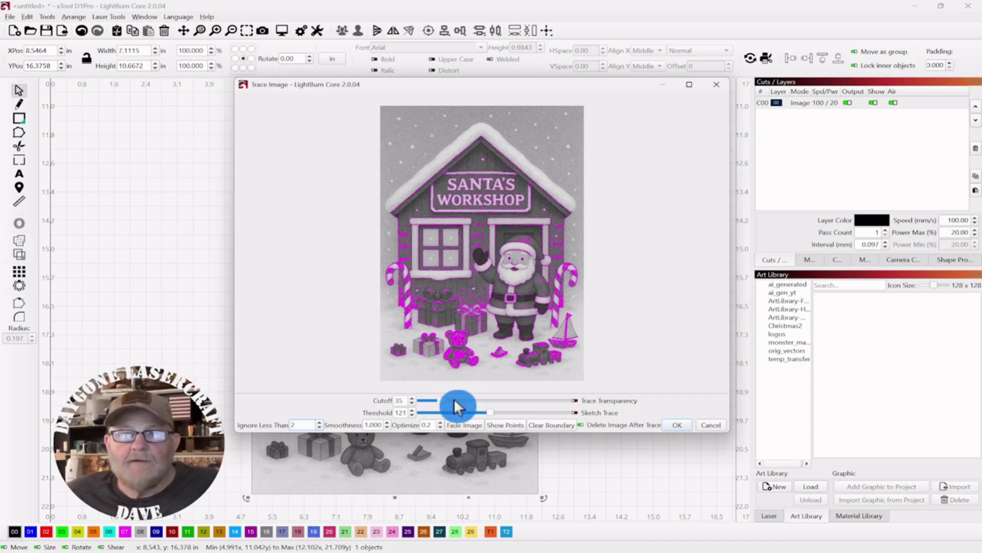
click(678, 425)
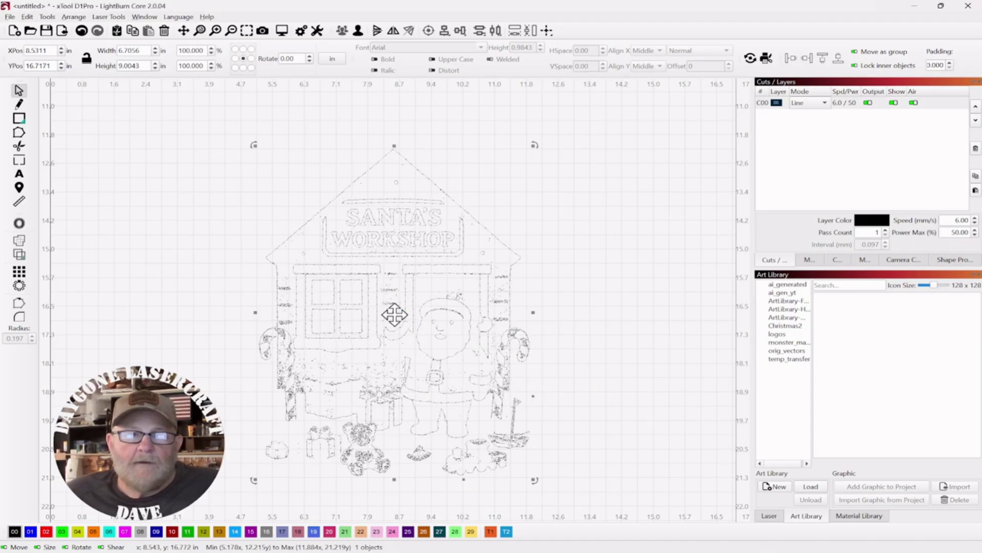
- Move the rough grayscale trace to the left side of the canvas
click(394, 315)
mouse_move(394, 309)
mouse_down()
mouse_move(608, 255)
mouse_move(449, 251)
mouse_up()
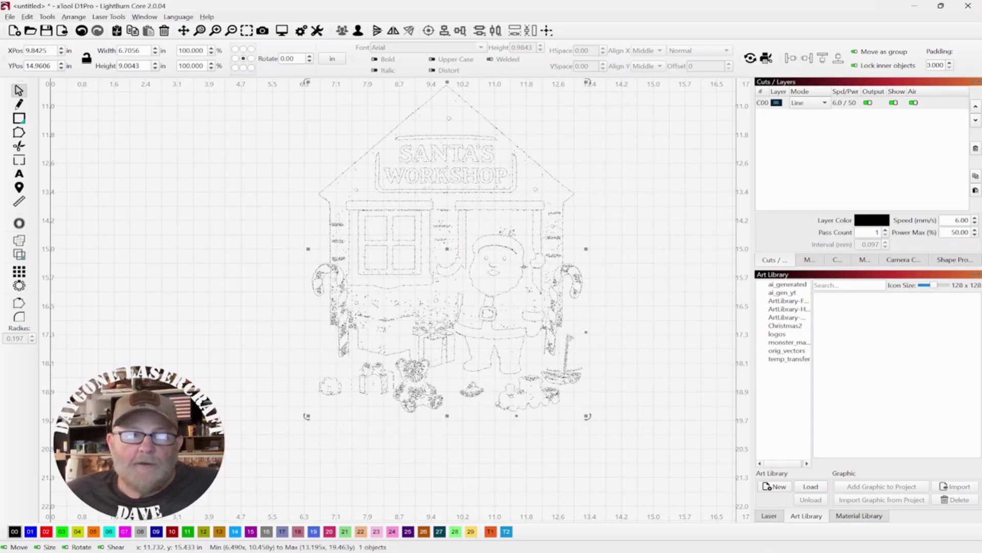
mouse_move(448, 252)
mouse_down()
mouse_move(257, 277)
mouse_move(136, 269)
mouse_move(207, 272)
mouse_up()
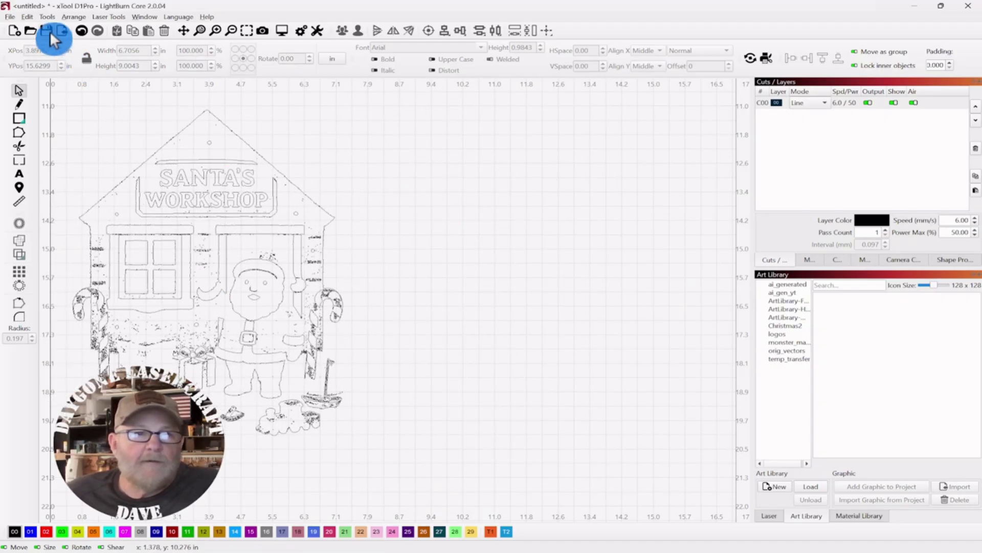
- Import the newest line-art Santa's Workshop PNG and place it right of the rough trace
click(62, 30)
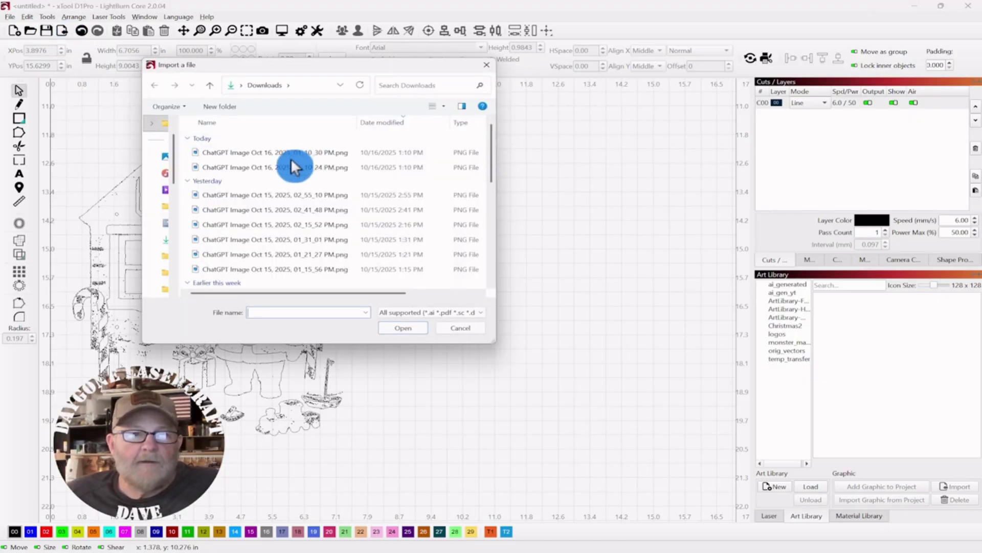
double_click(267, 150)
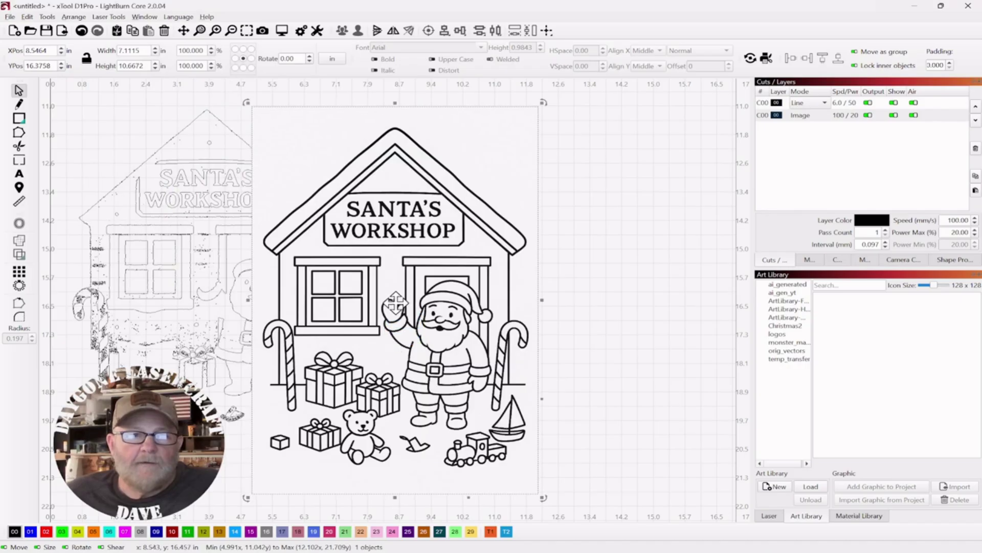
drag(405, 297, 521, 296)
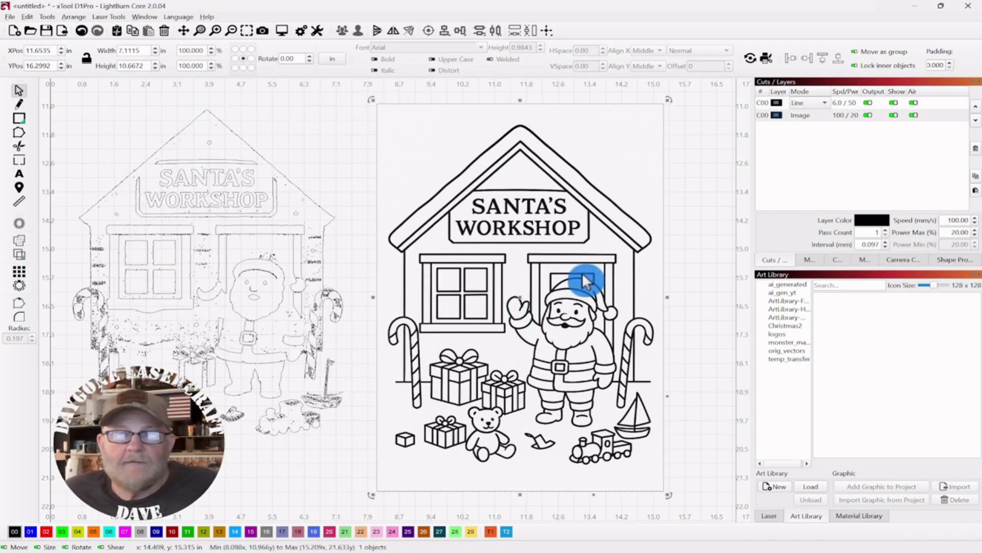
right_click(519, 296)
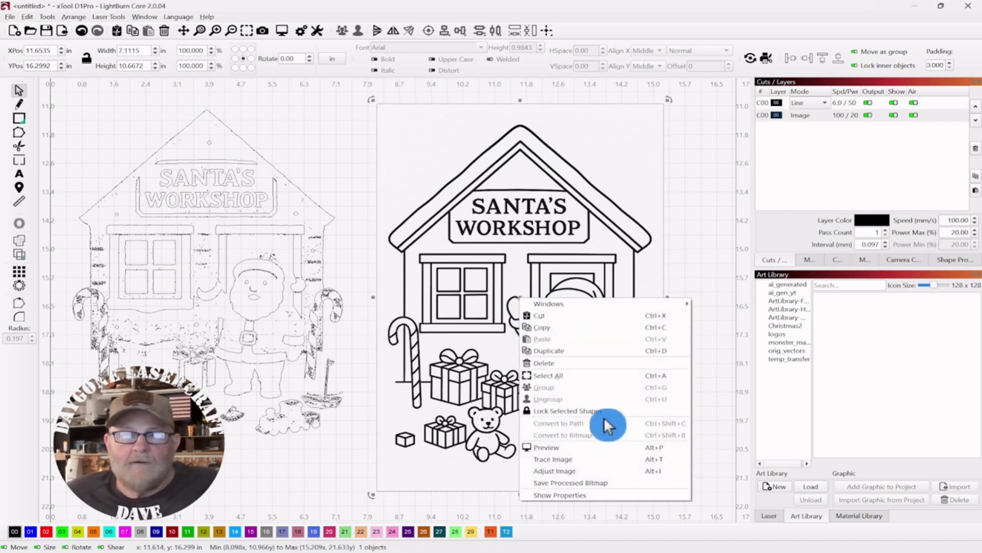
- Trace the line-art image with default settings and nudge the clean outline beside the rough one
click(555, 459)
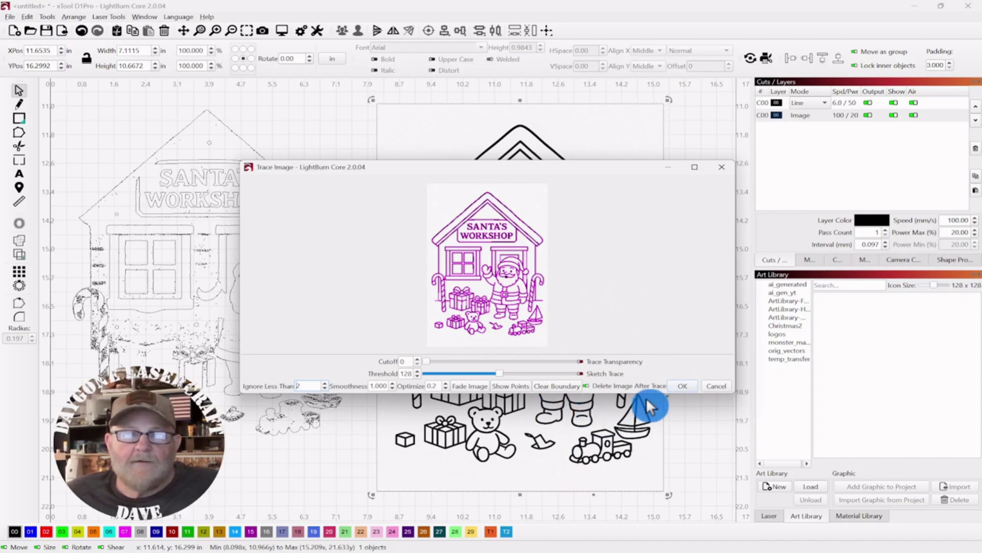
click(683, 385)
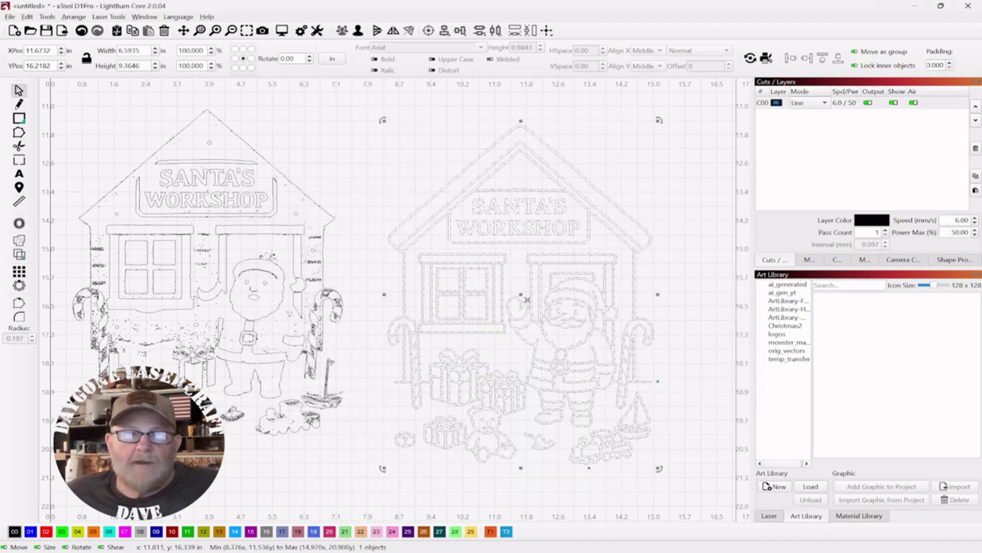
drag(521, 296, 513, 263)
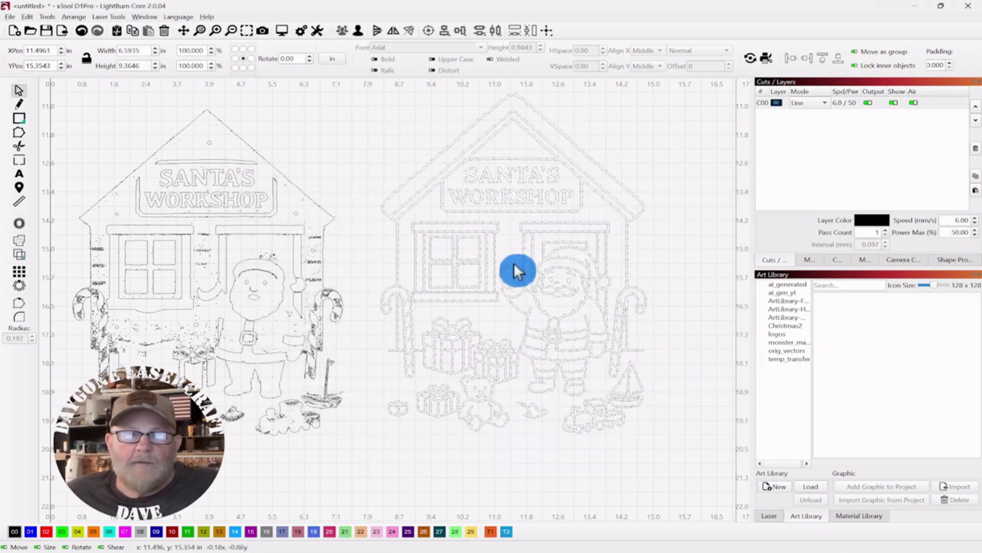
click(689, 220)
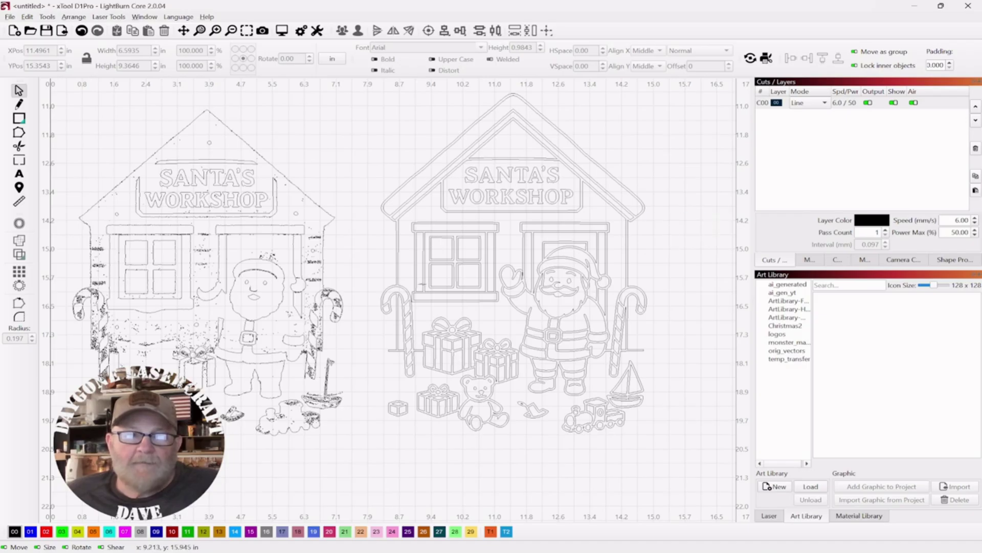
drag(378, 294, 394, 288)
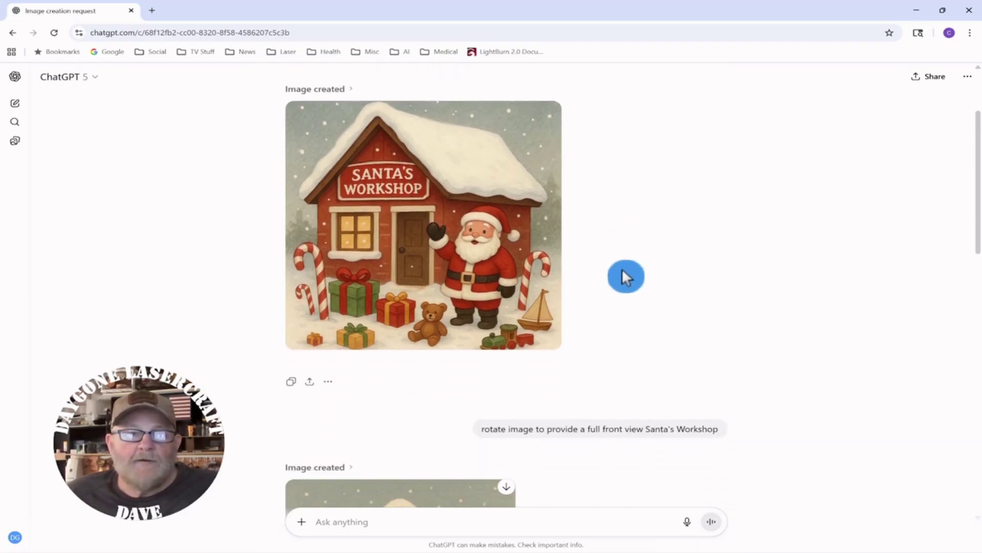
- Scroll the ChatGPT conversation to the simplified line-art outline image for laser engraving
scroll(623, 271, down, 7)
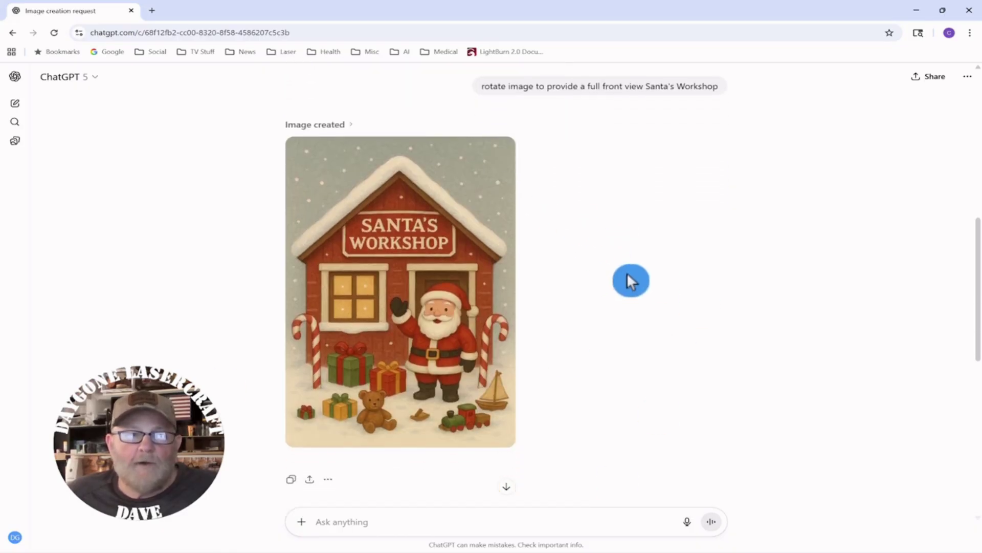
scroll(624, 278, down, 7)
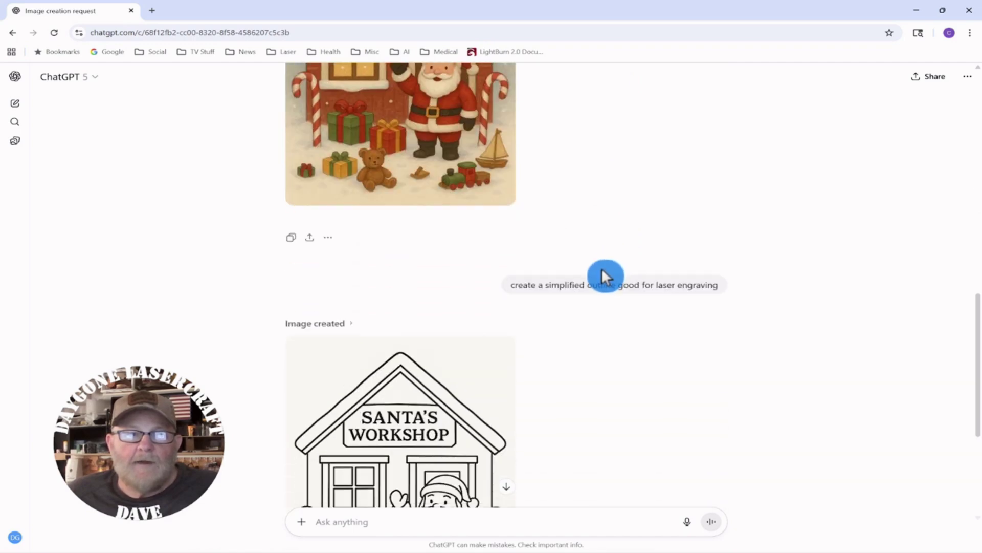
scroll(585, 321, down, 2)
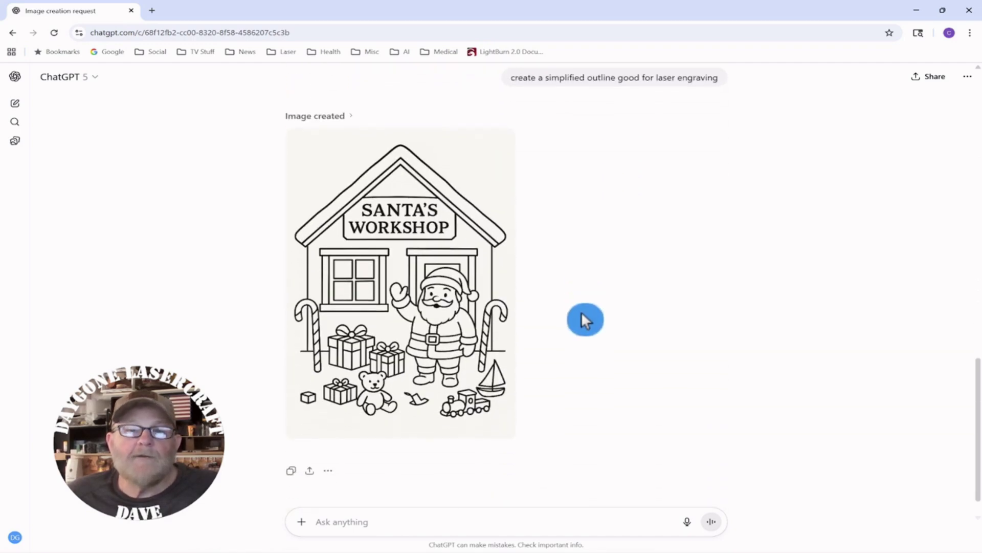
scroll(585, 319, up, 1)
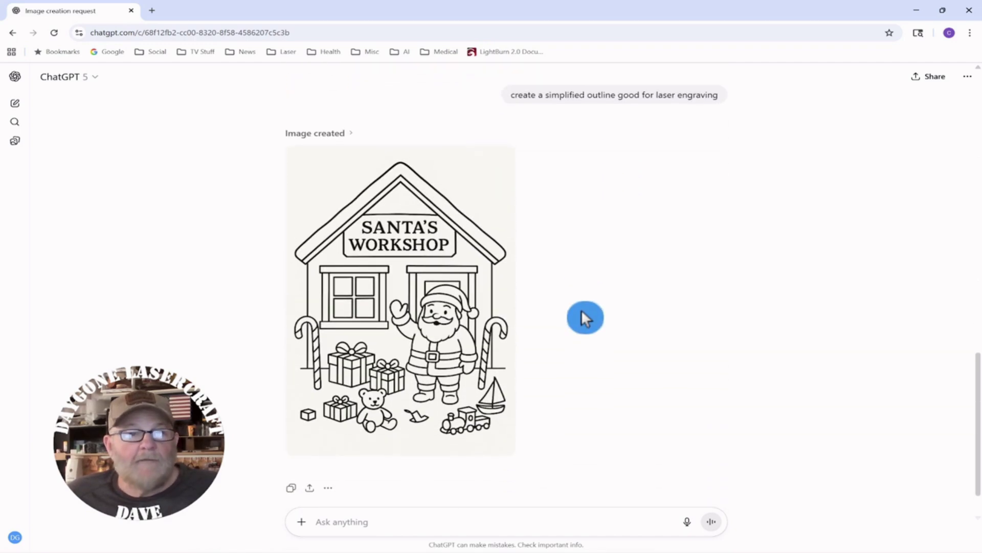